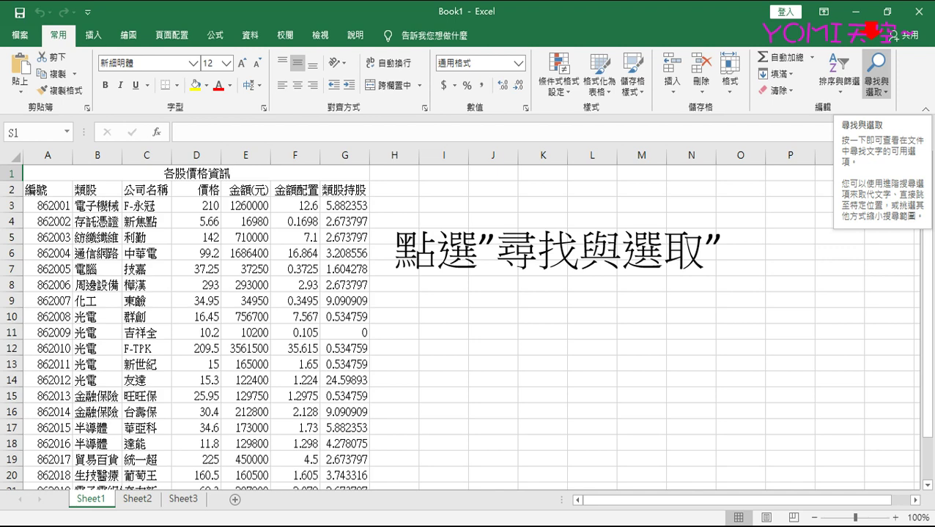
Step: Open the Home ribbon's Find & Select menu to begin locating the merged title cell
{"action": "left_click", "coordinate": [876, 81]}
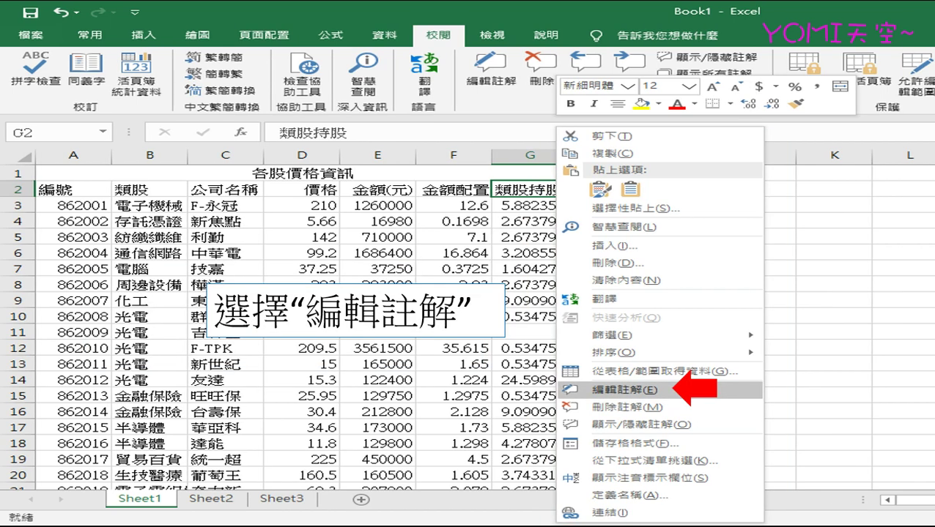
Step: Open cell G2's empty comment for editing with Edit Comment
{"action": "left_click", "coordinate": [623, 390]}
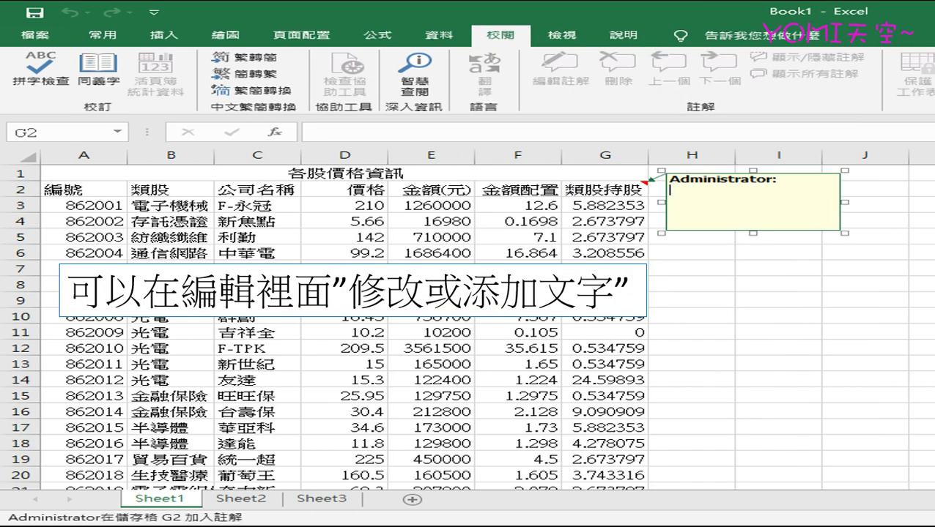